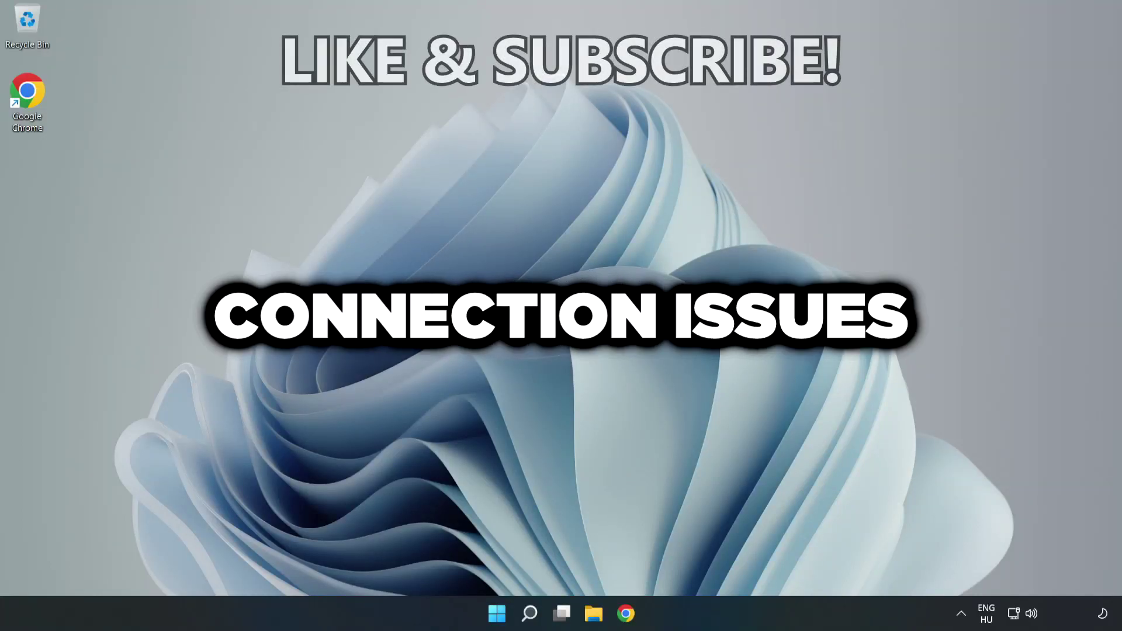
Step: Search for cmd and run Command Prompt as administrator
click(529, 612)
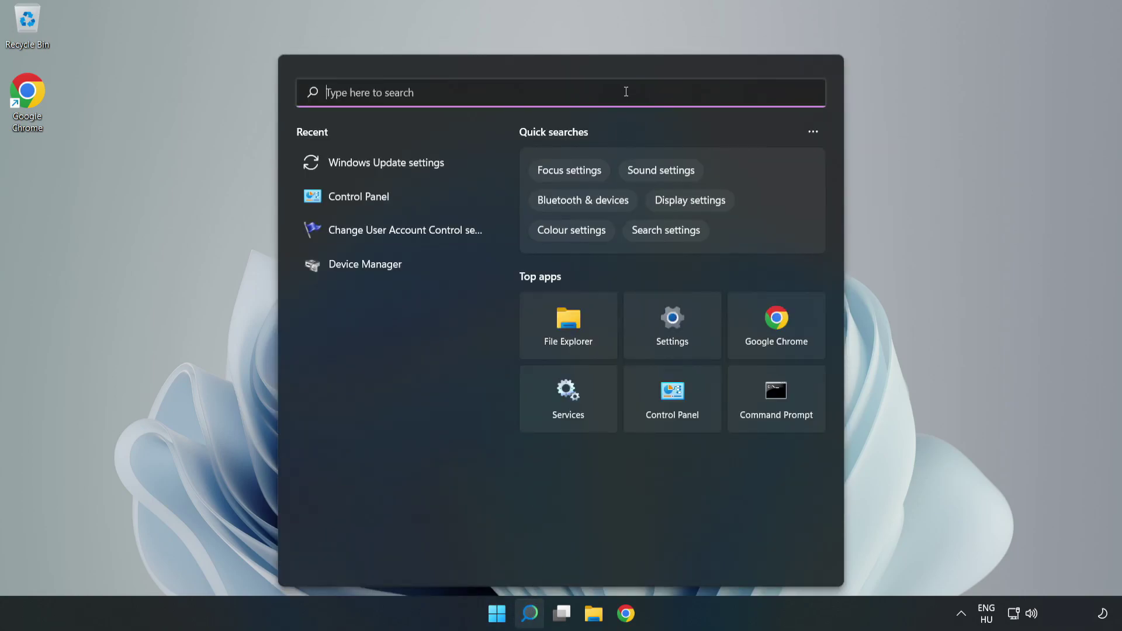
text(cmd)
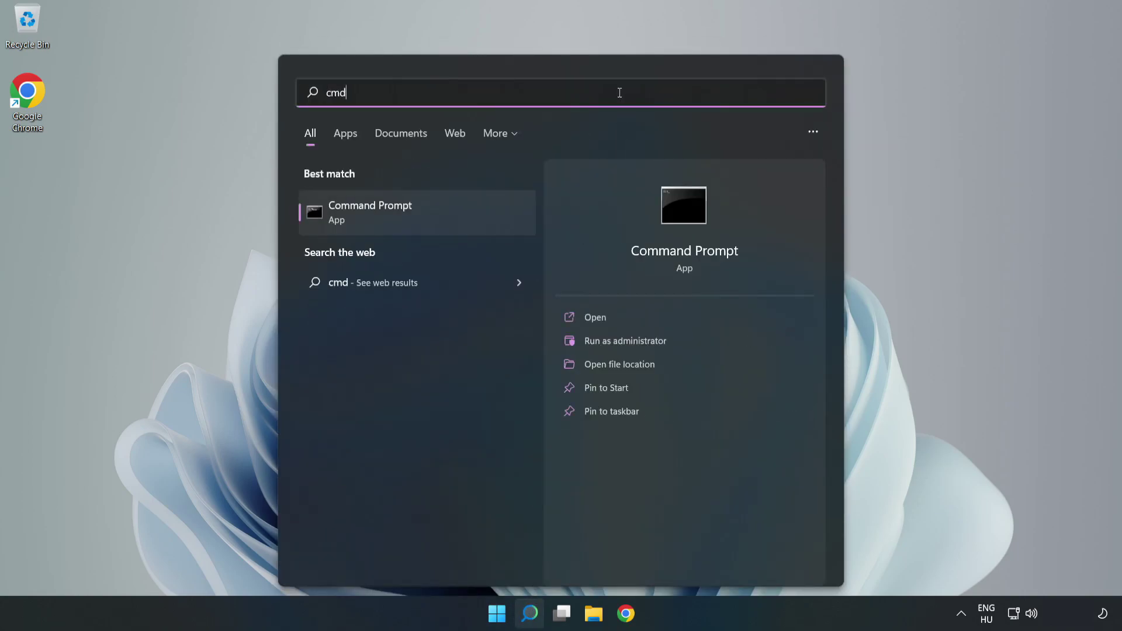
right_click(455, 211)
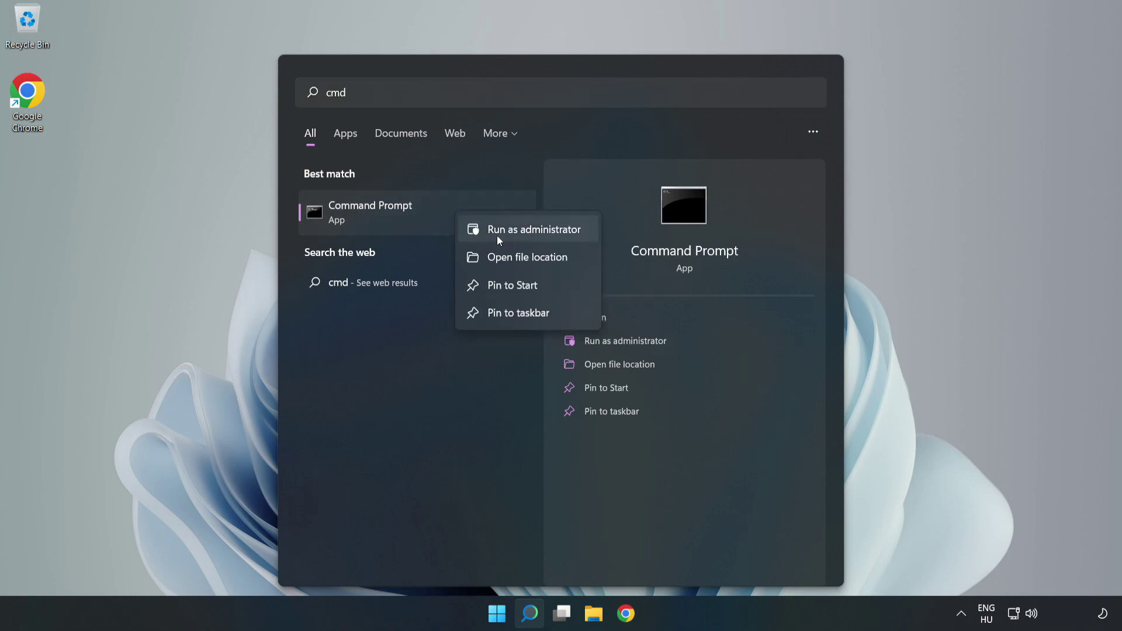
click(543, 232)
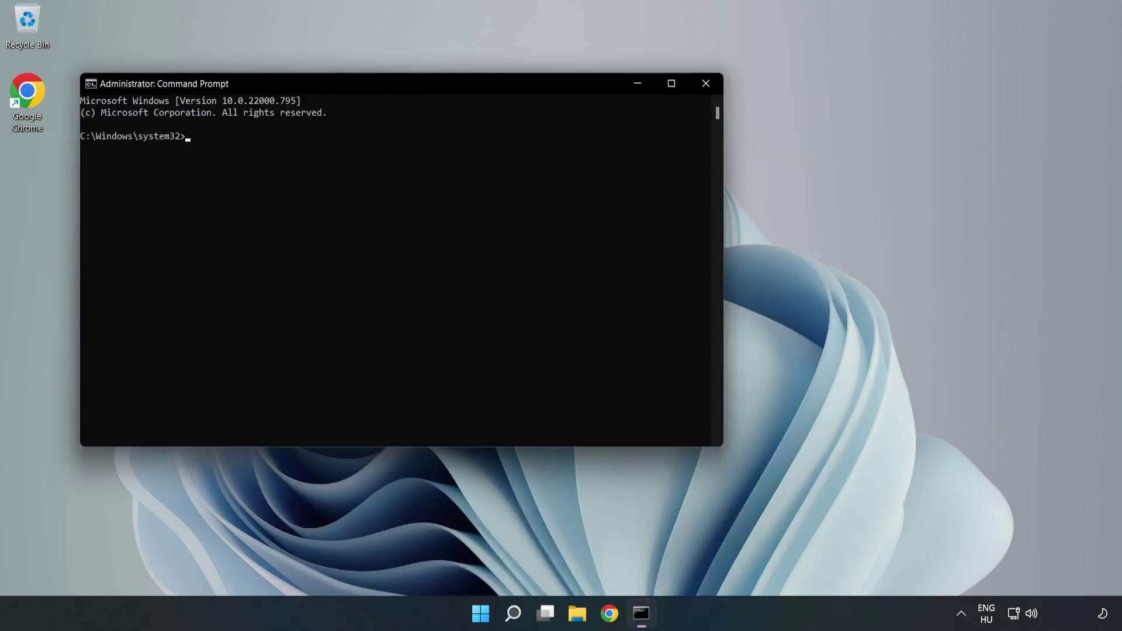
Step: Run ipconfig /flushdns and netsh winsock reset, then exit the console
drag(506, 97, 650, 129)
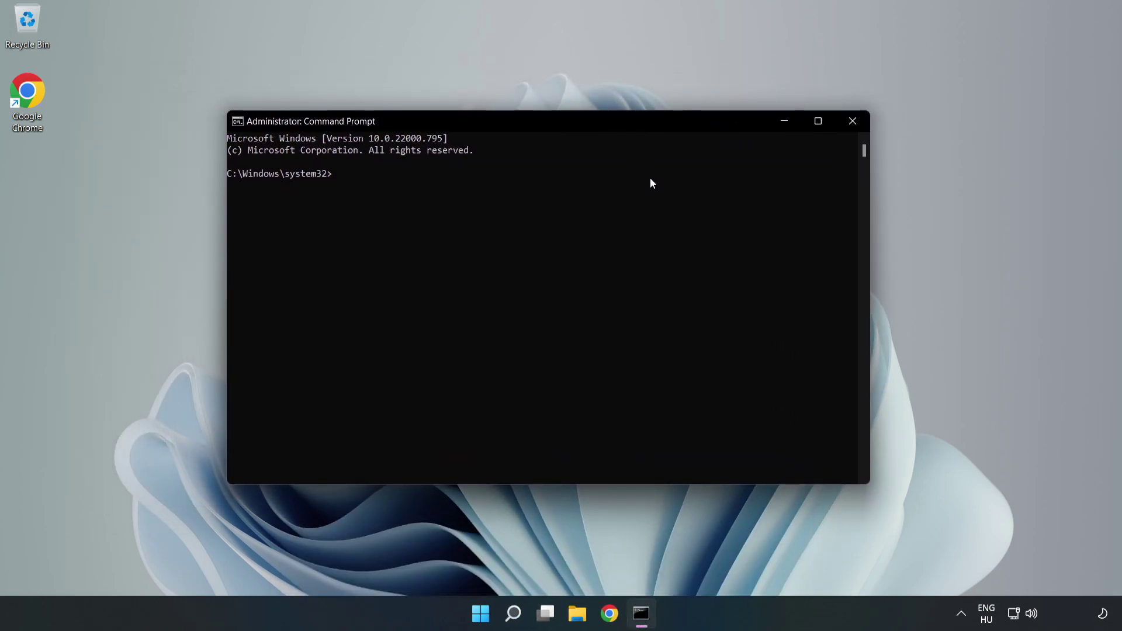
text(ipcon)
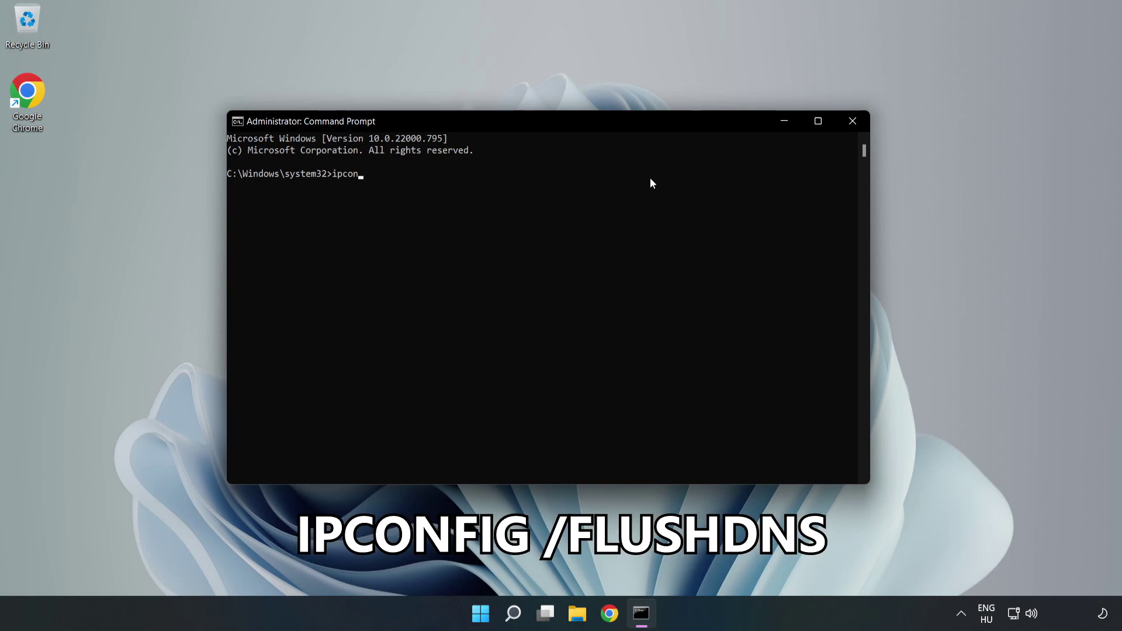
text(fig /f)
text(lushdns)
key(Return)
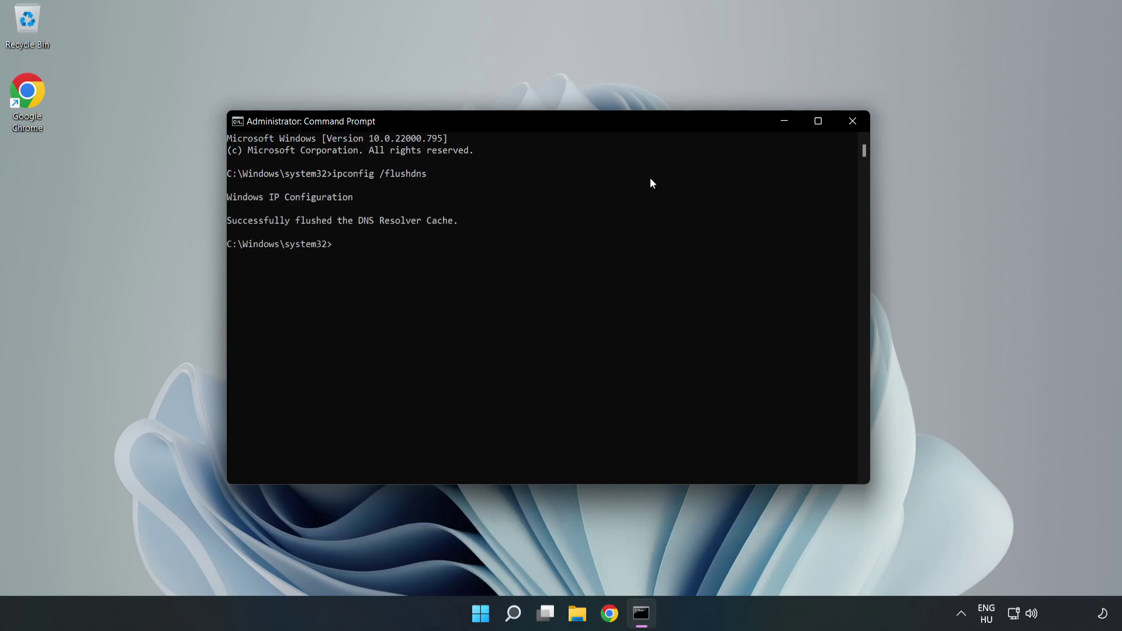
text(net)
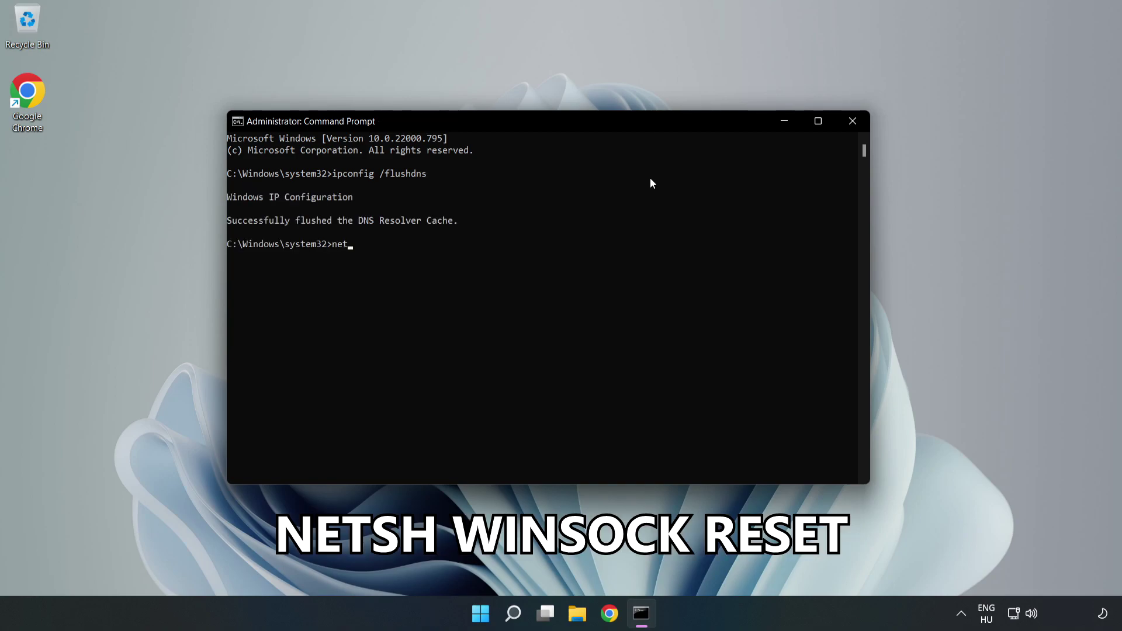
text(sh wins)
text(ock reset)
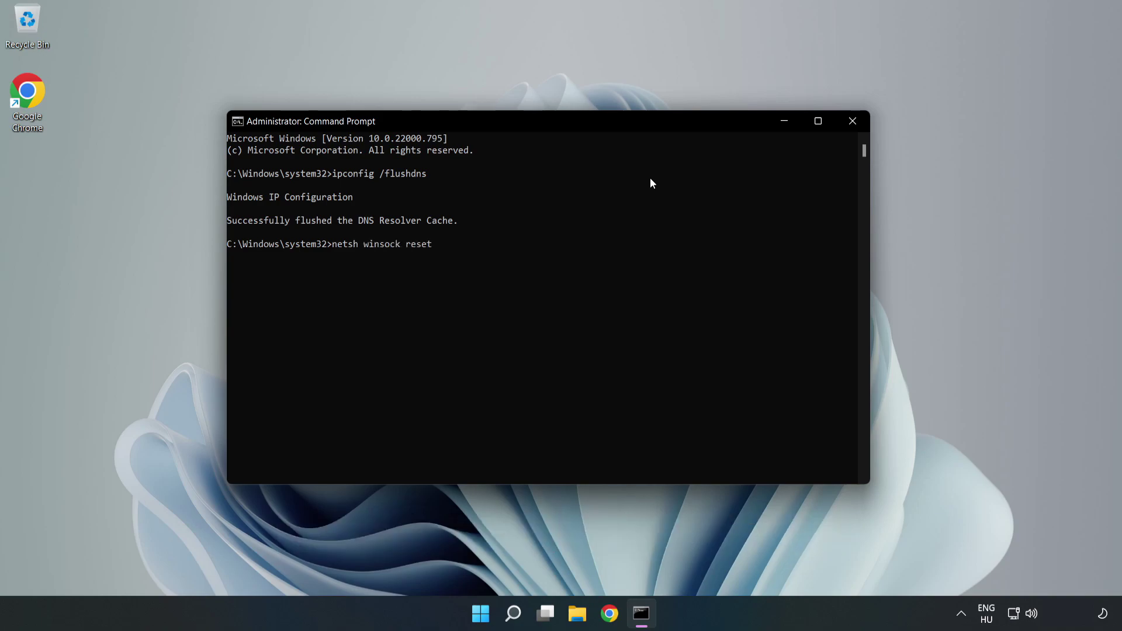
key(Return)
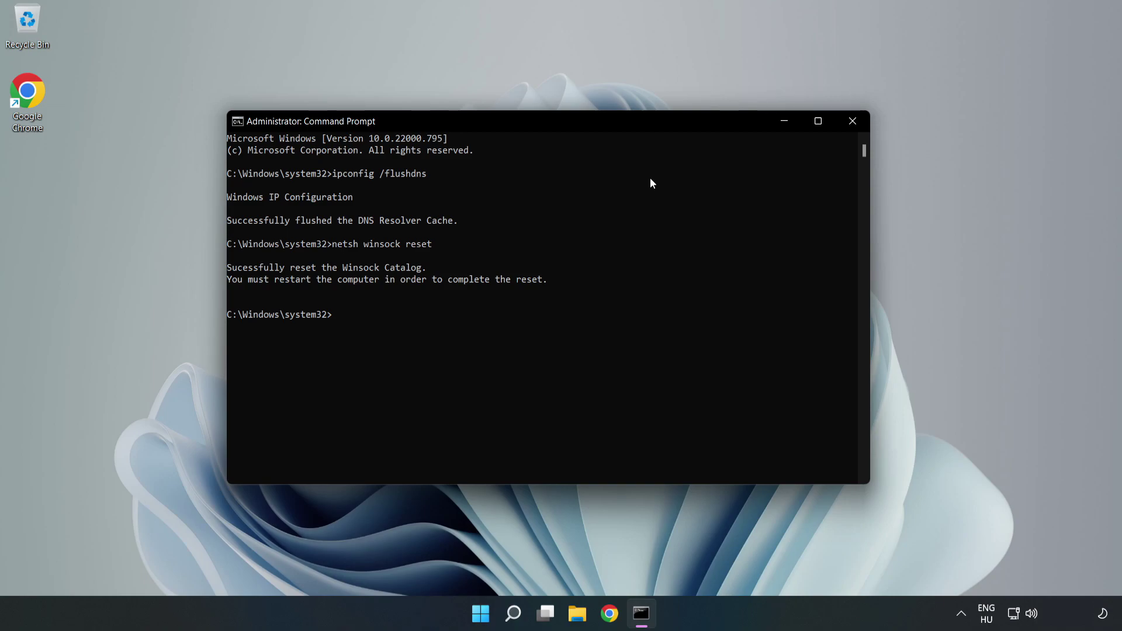
text(exit)
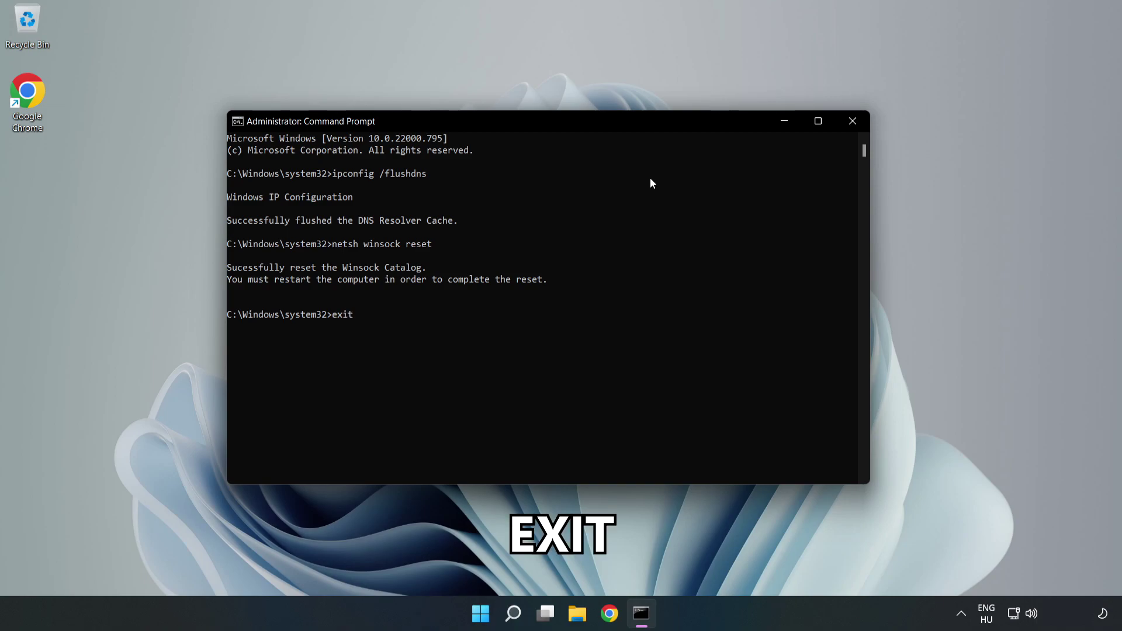
key(Return)
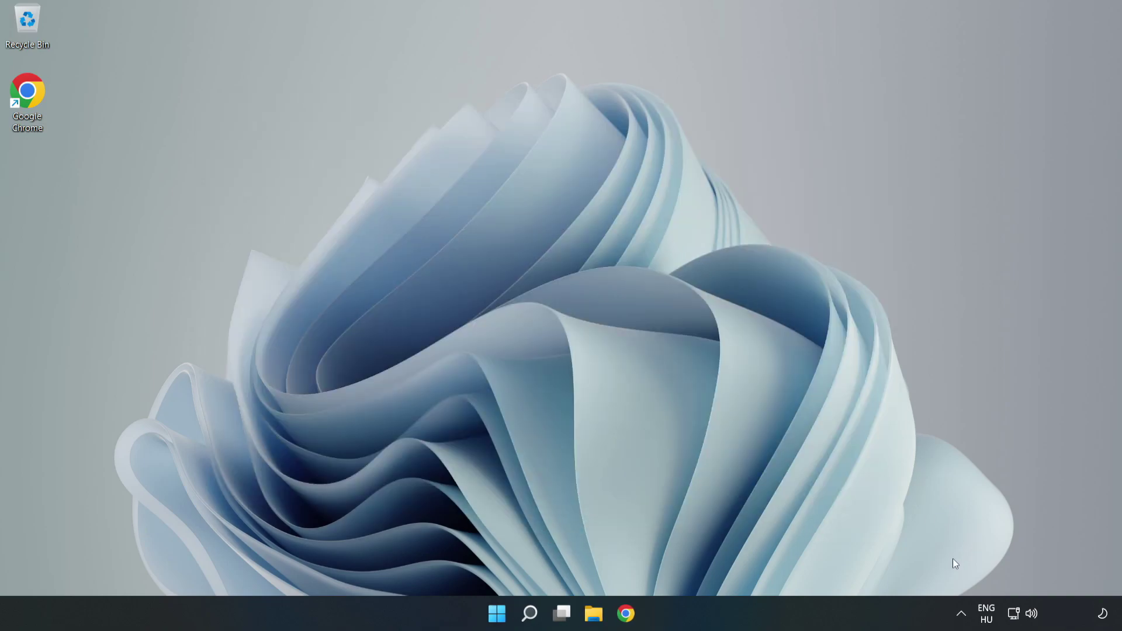
Step: Reach Advanced network settings from the network tray icon's Network and Internet settings
right_click(1014, 617)
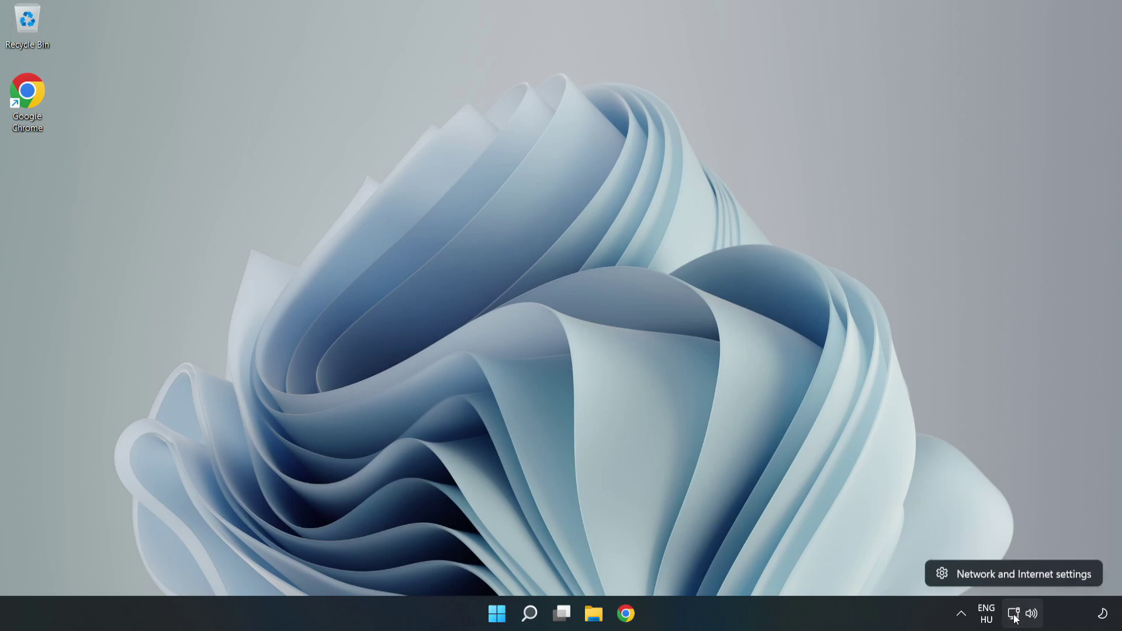
click(1016, 574)
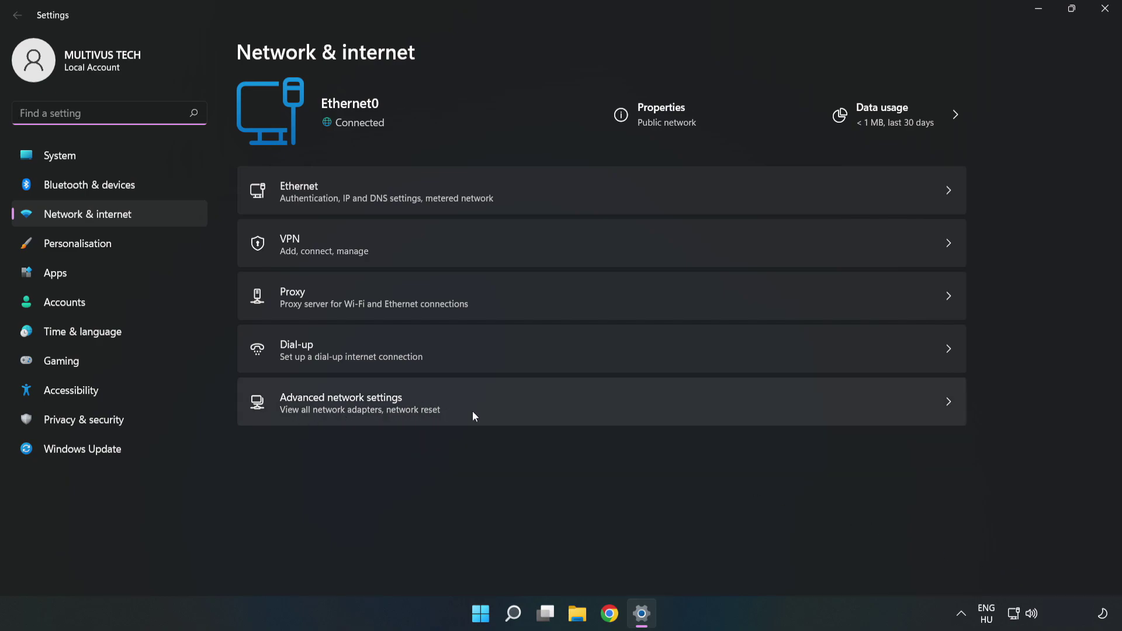
click(487, 414)
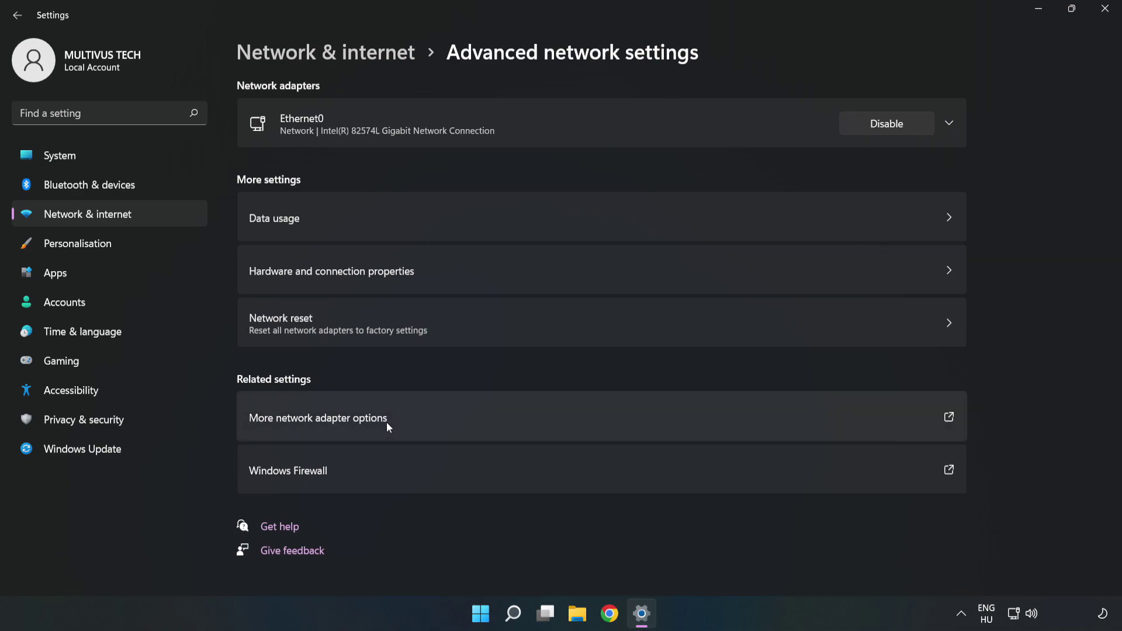
Step: Open the Ethernet0 adapter's Properties from More network adapter options
click(464, 418)
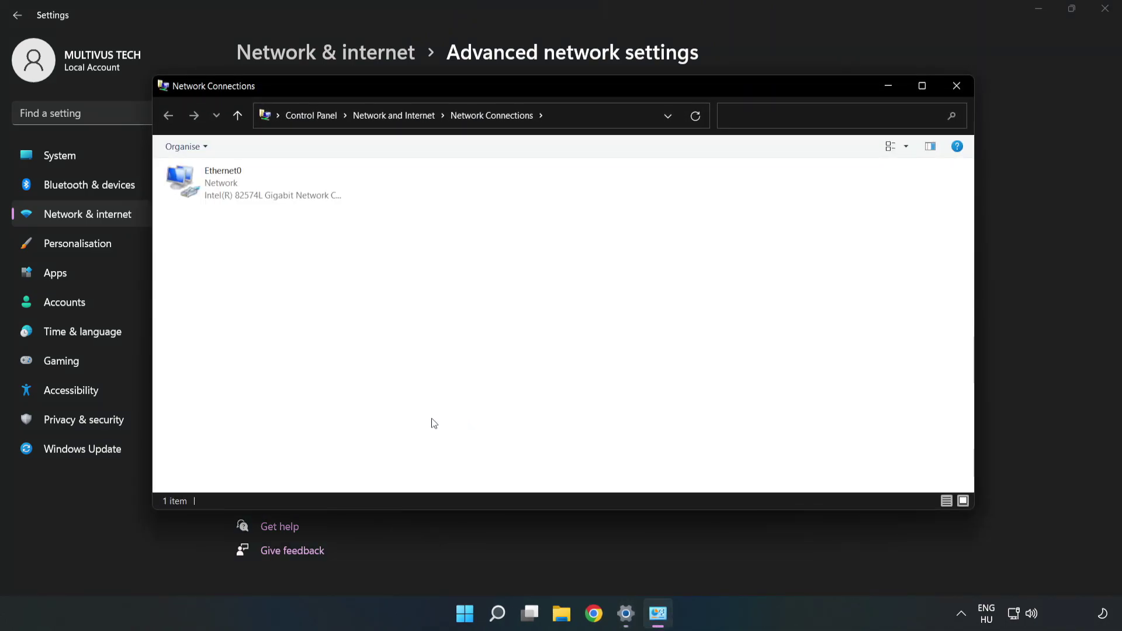
click(200, 184)
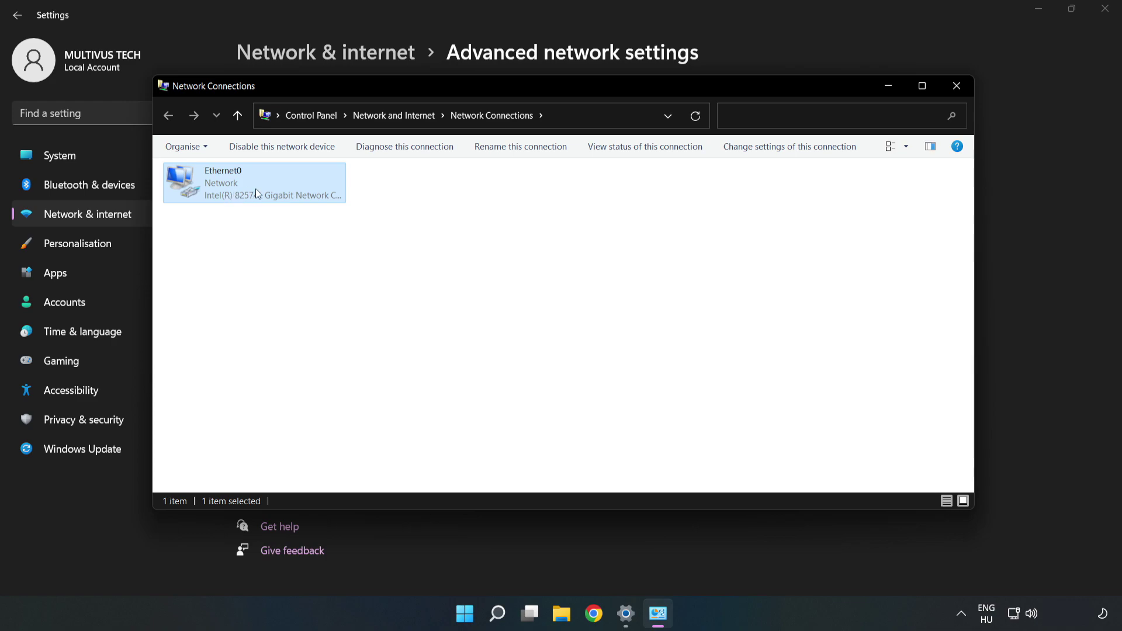
right_click(280, 189)
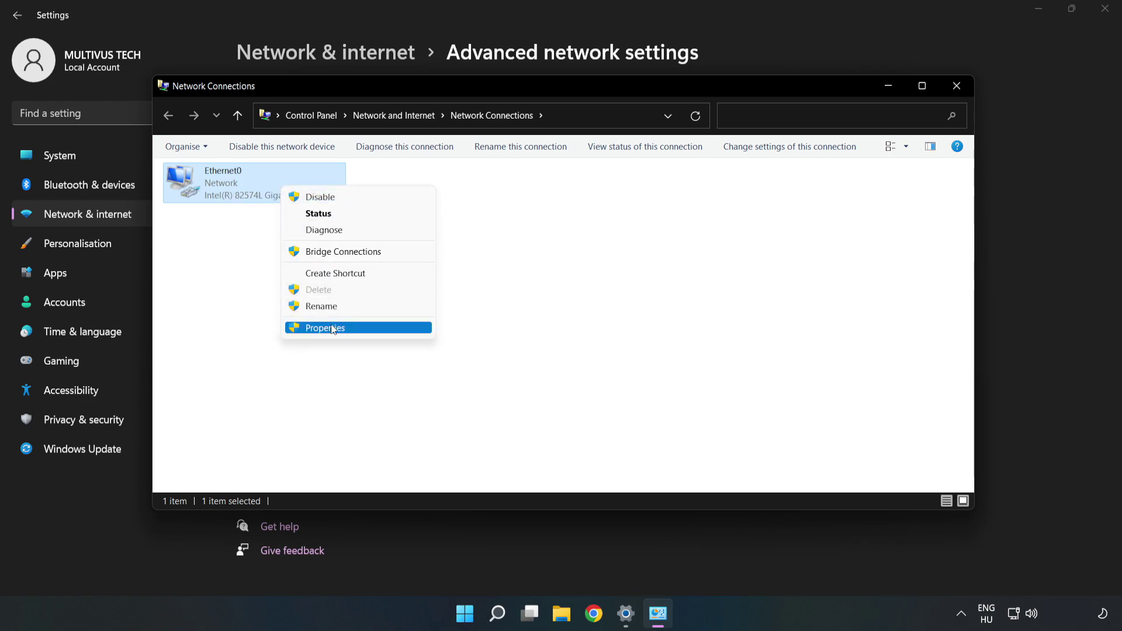
click(347, 329)
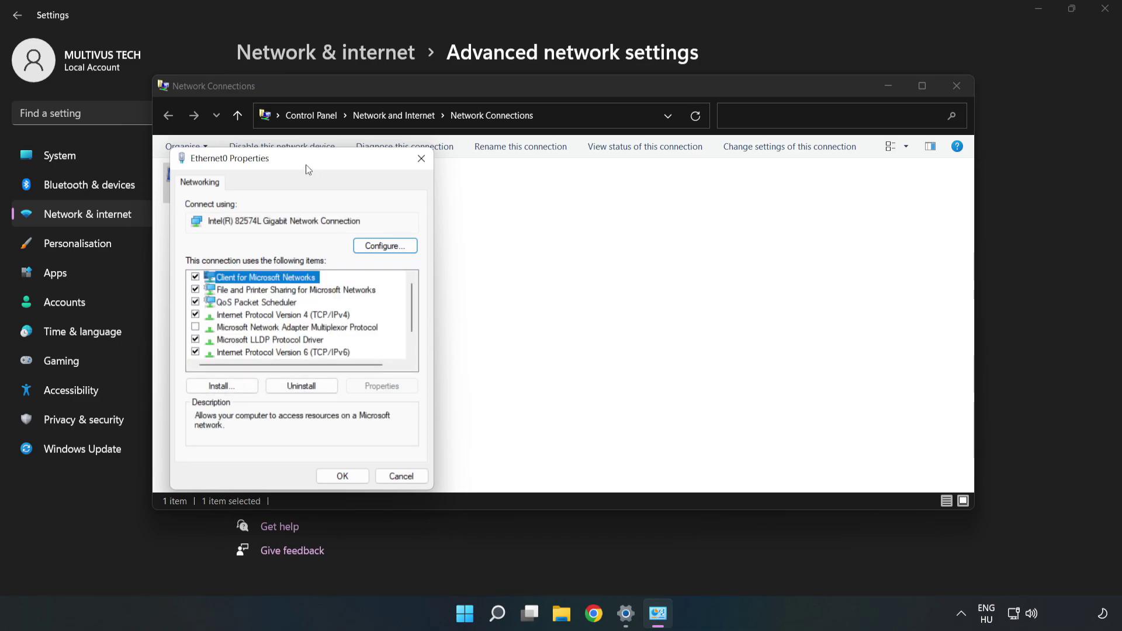
Step: Select Internet Protocol Version 4 (TCP/IPv4) in the Ethernet0 items list
drag(307, 163, 537, 155)
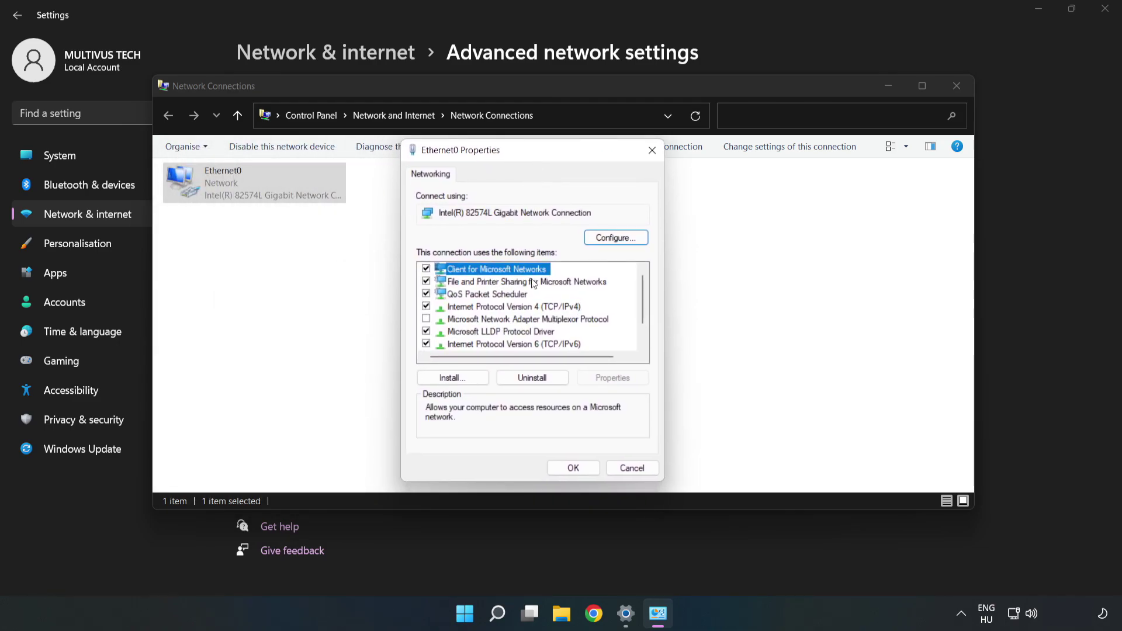
click(448, 307)
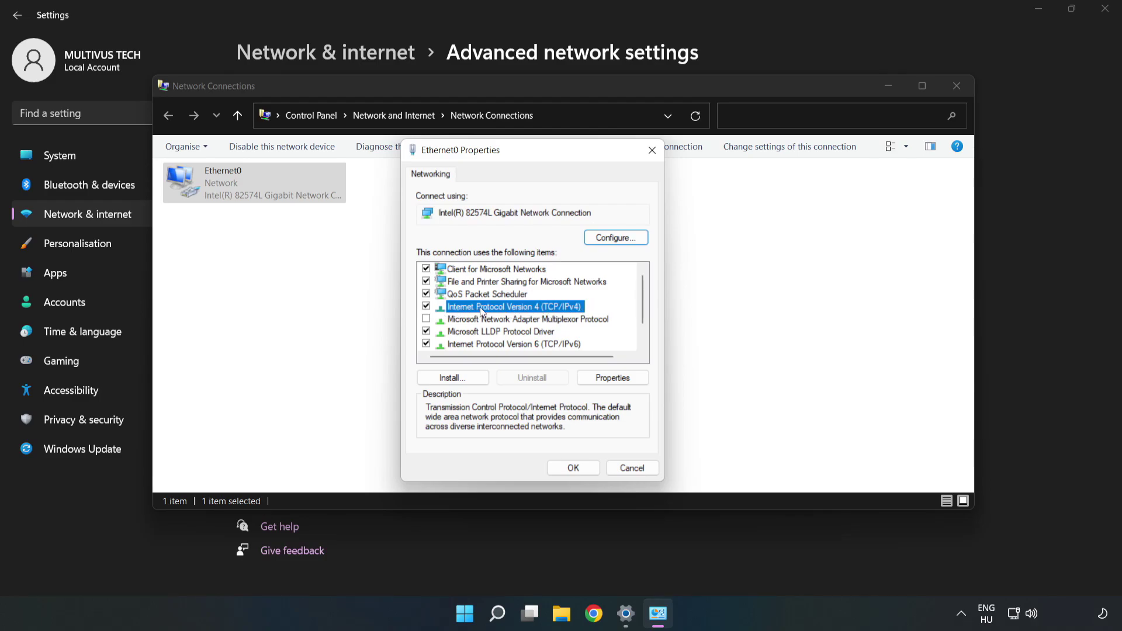
Step: Enter manual IPv4 DNS servers: 8.8.8.8 preferred and 8.8.4.4 alternate
click(620, 378)
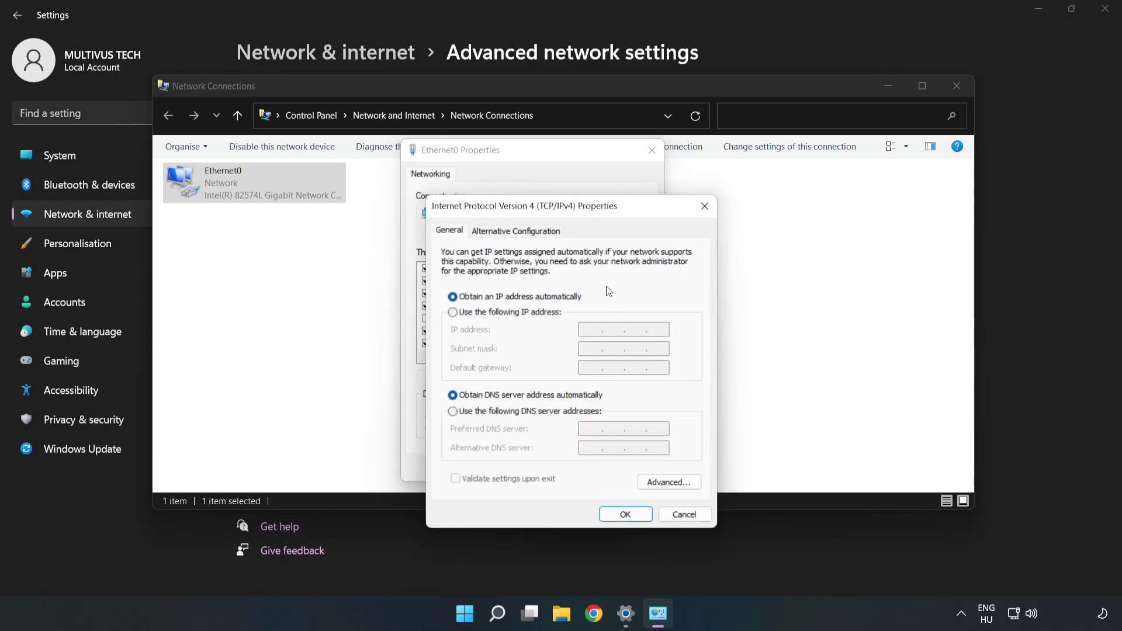
drag(599, 214, 556, 158)
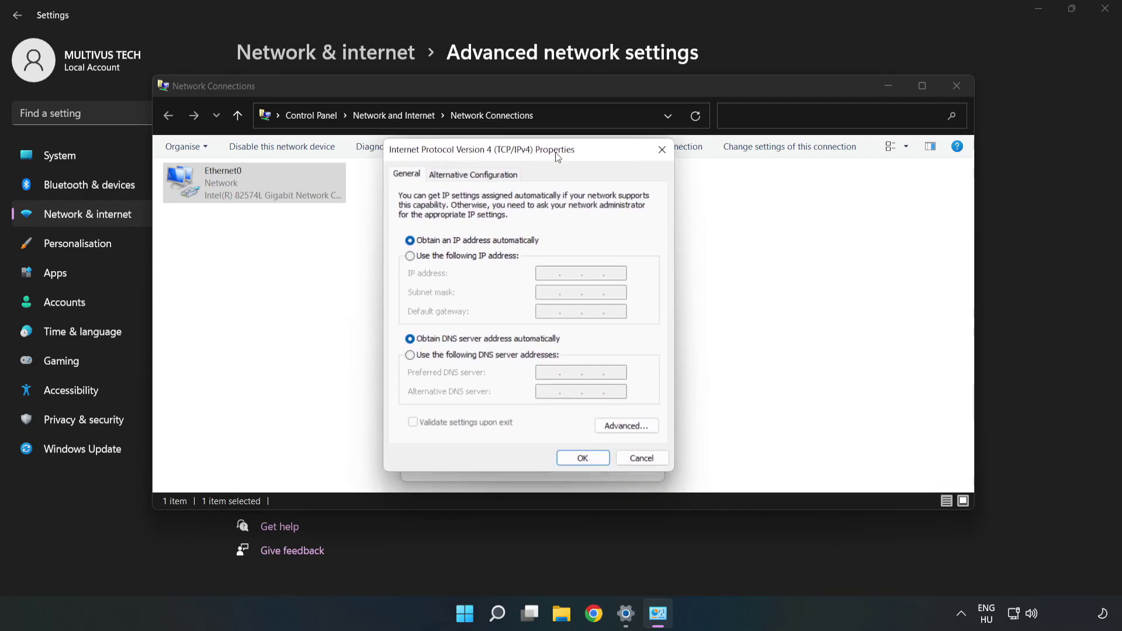
click(458, 357)
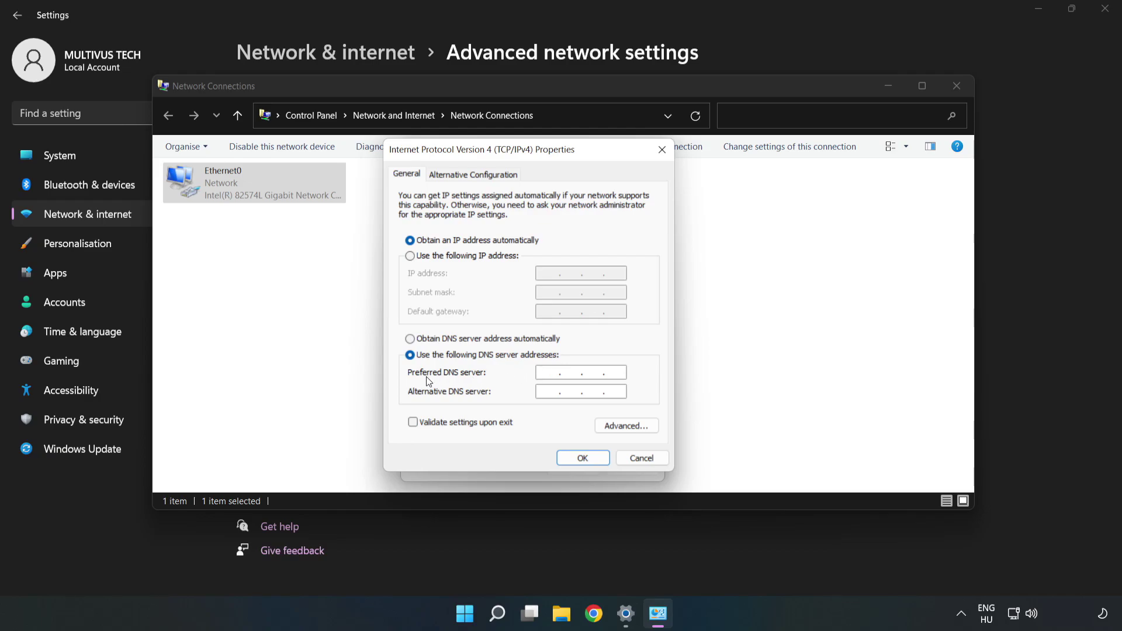
click(549, 372)
text(8.8.8.)
text(8)
click(547, 391)
text(8 . )
text(8 . 4 . 4)
Step: Save the DNS settings, close Network Connections and Settings, and show Start's power options
click(583, 459)
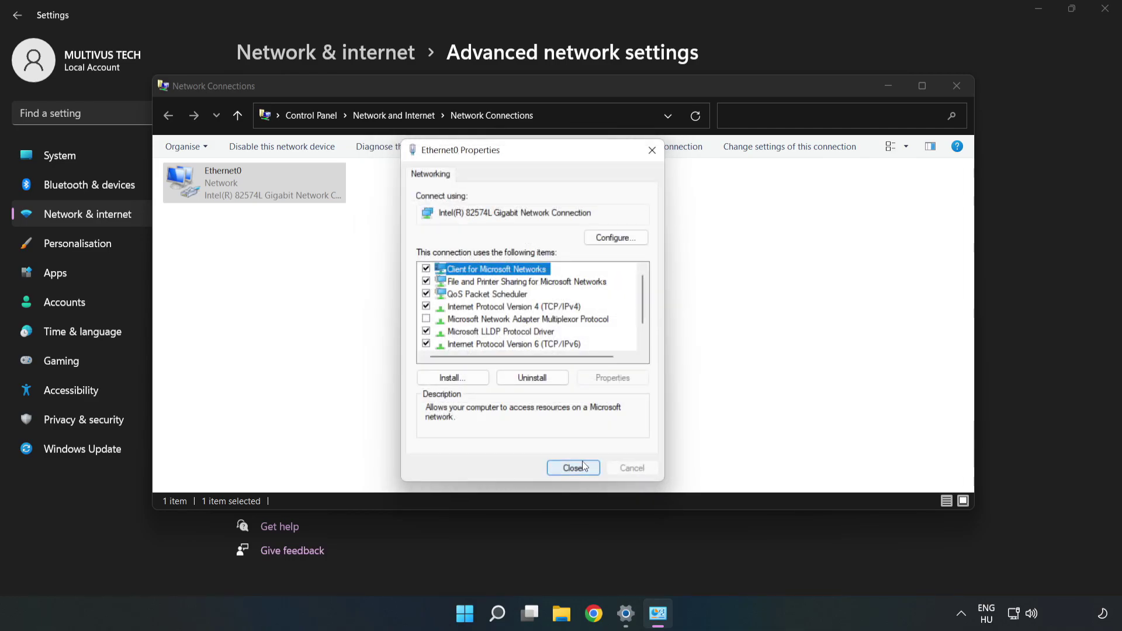
click(575, 468)
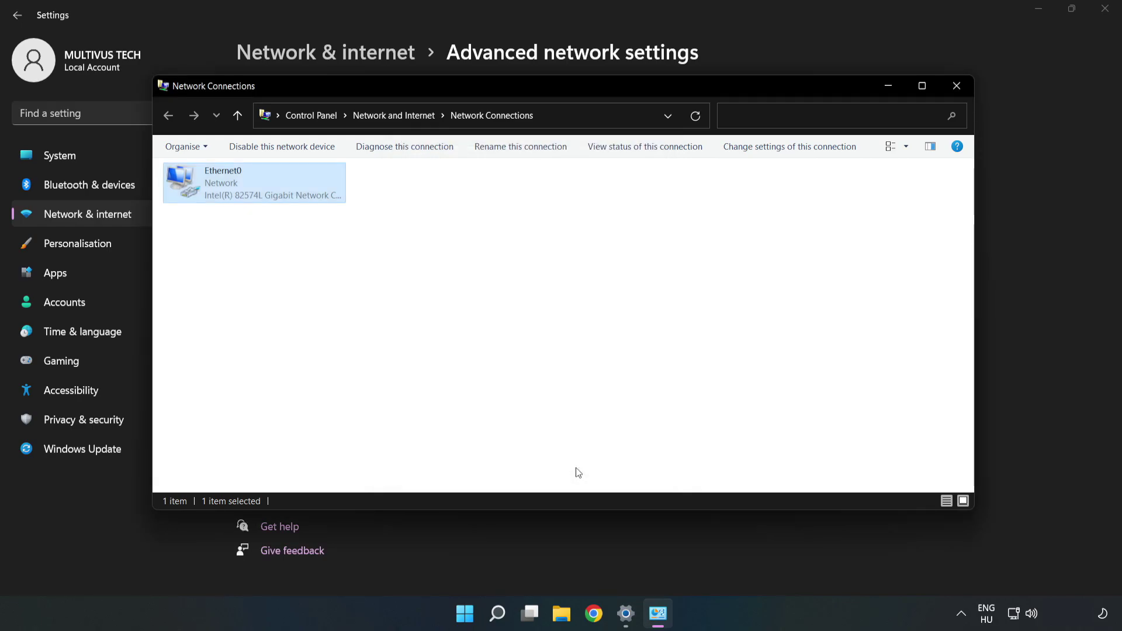
click(957, 88)
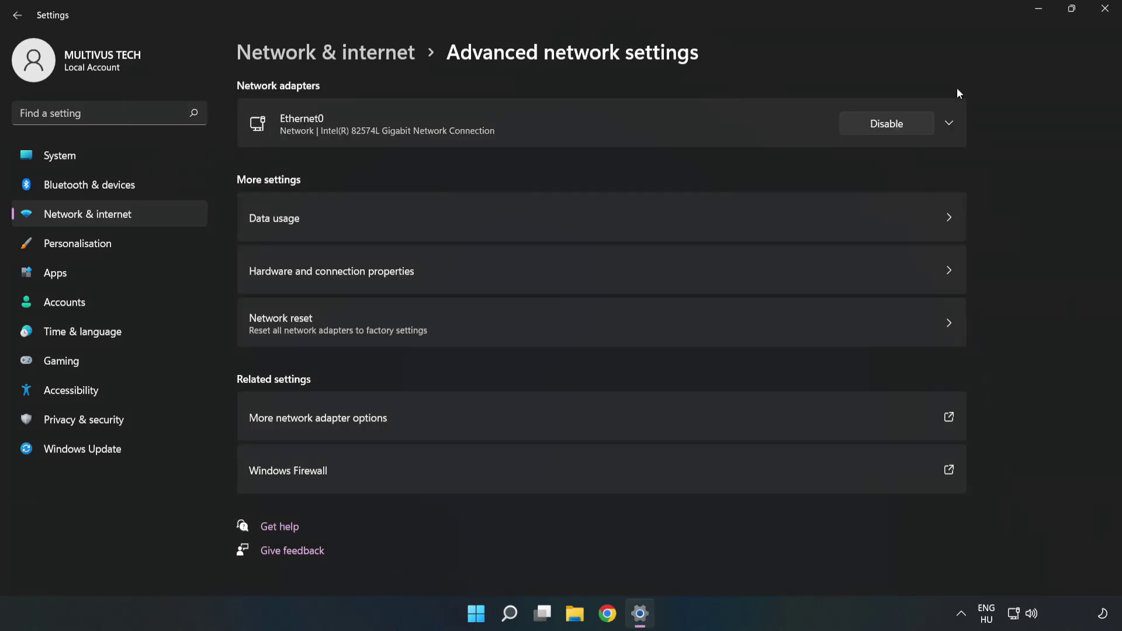
click(1106, 8)
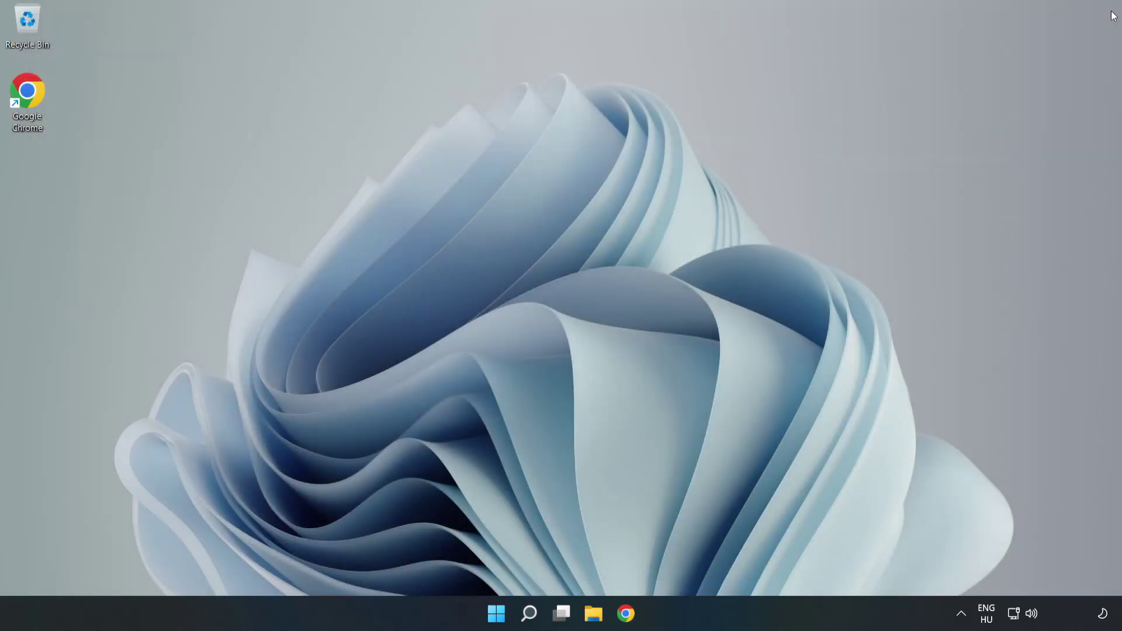
click(497, 613)
click(743, 564)
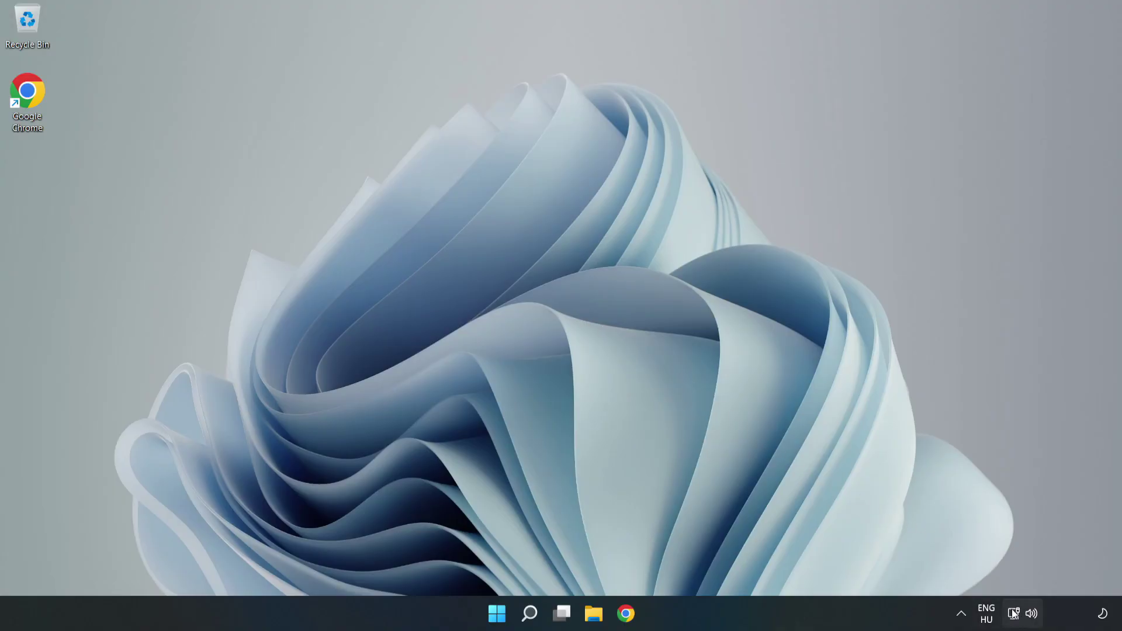
Step: Reopen Settings at Advanced network settings from the network tray icon
right_click(1016, 619)
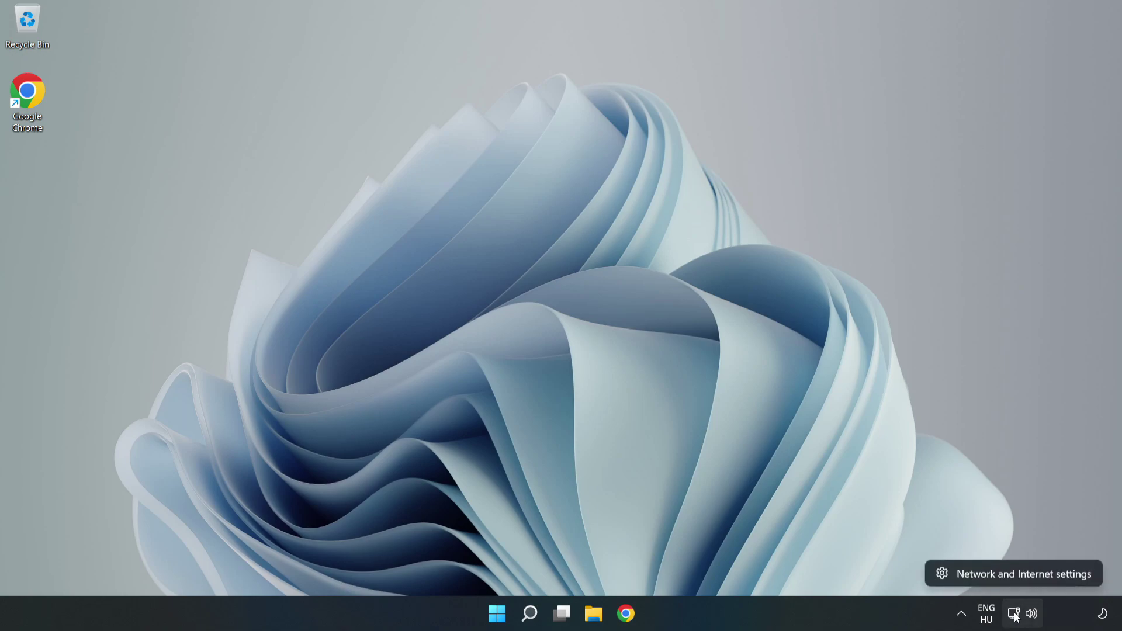
click(1028, 574)
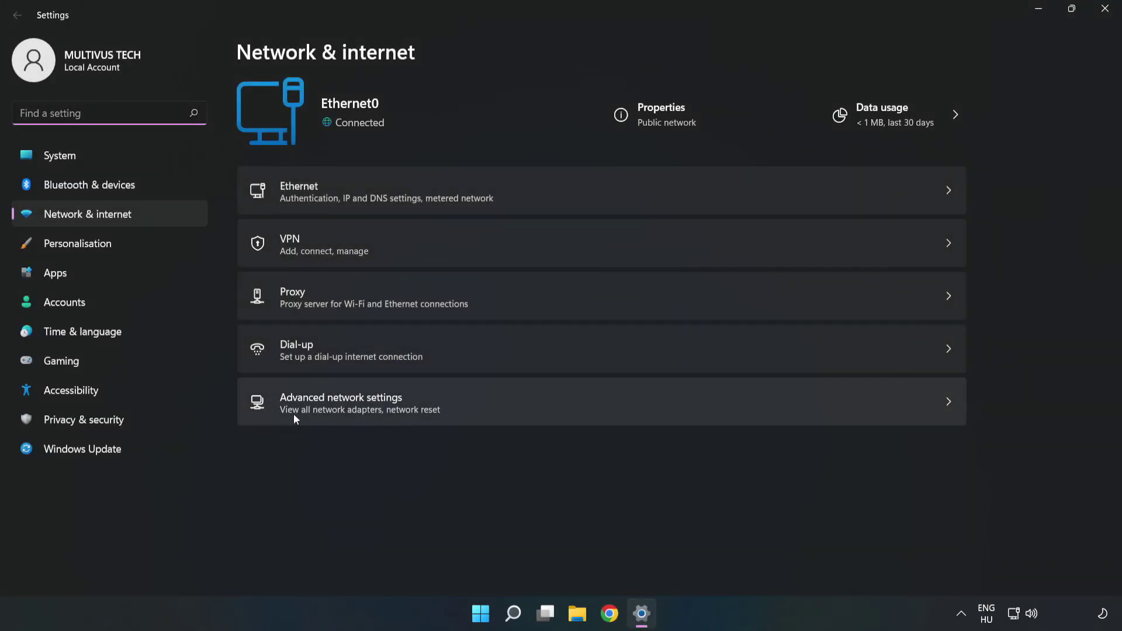
click(517, 412)
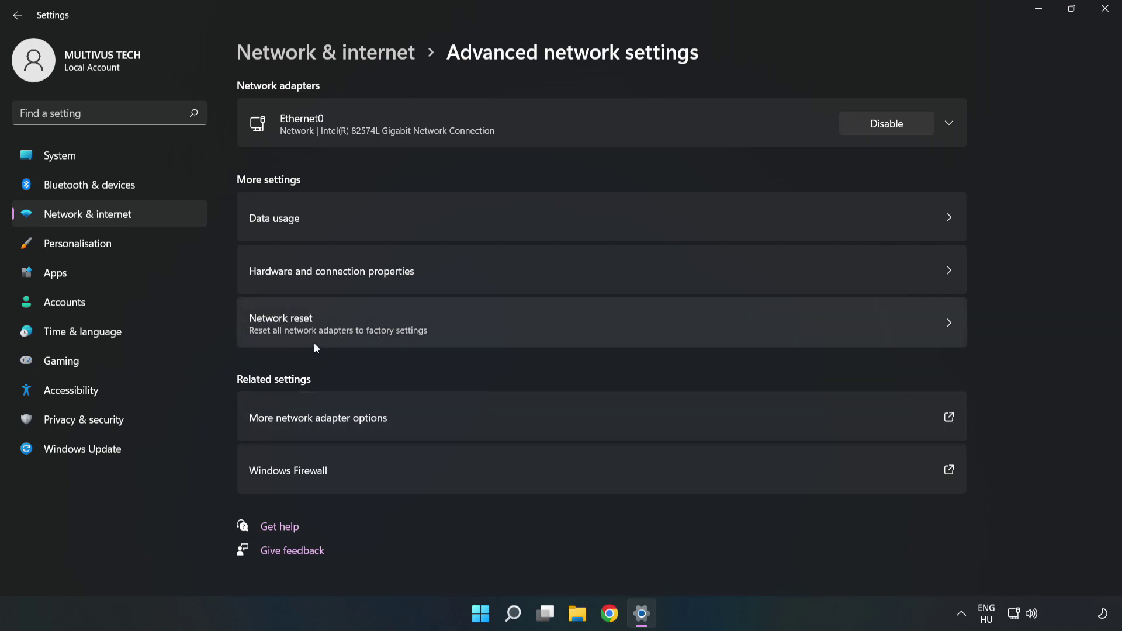
Step: Reset the network with Reset now, confirm Yes, and dismiss the five-minute sign-out notice
click(597, 323)
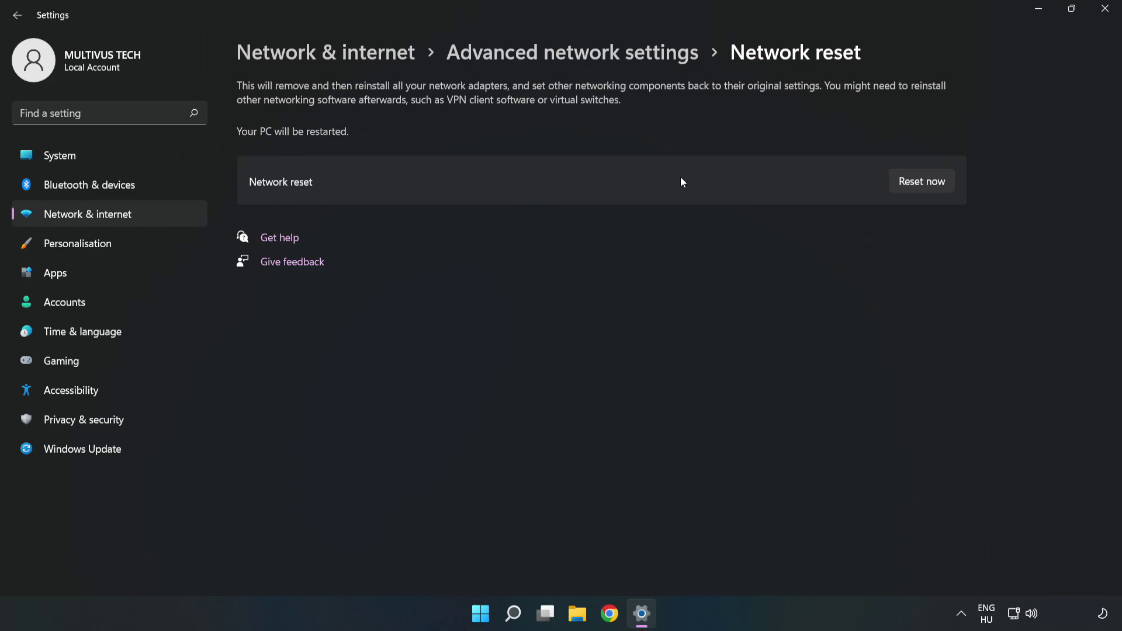
click(933, 185)
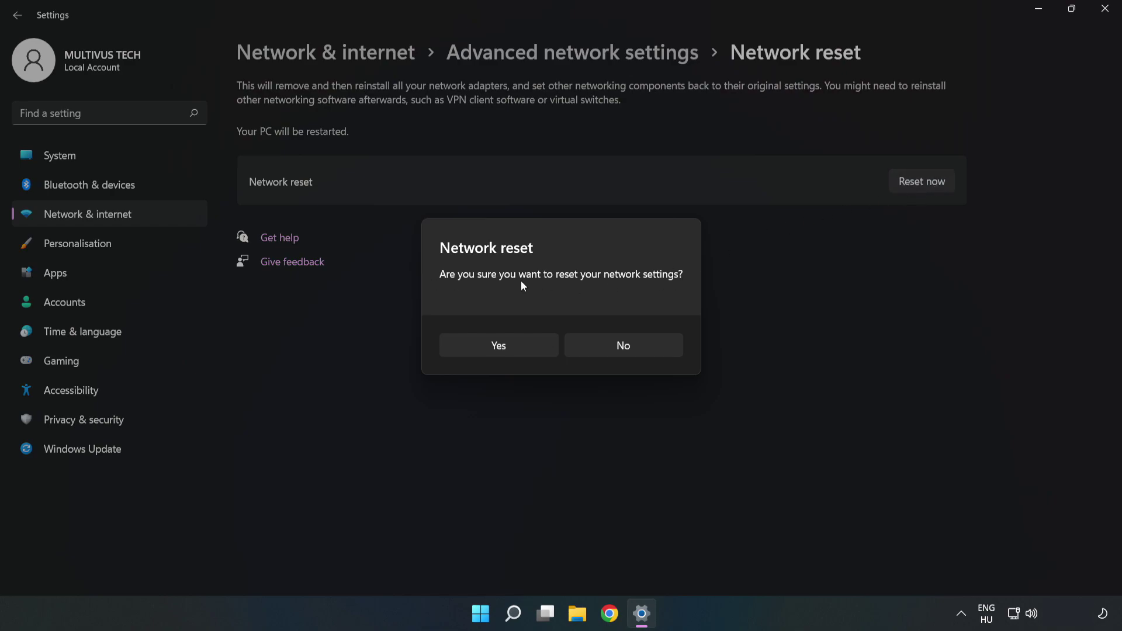
click(508, 351)
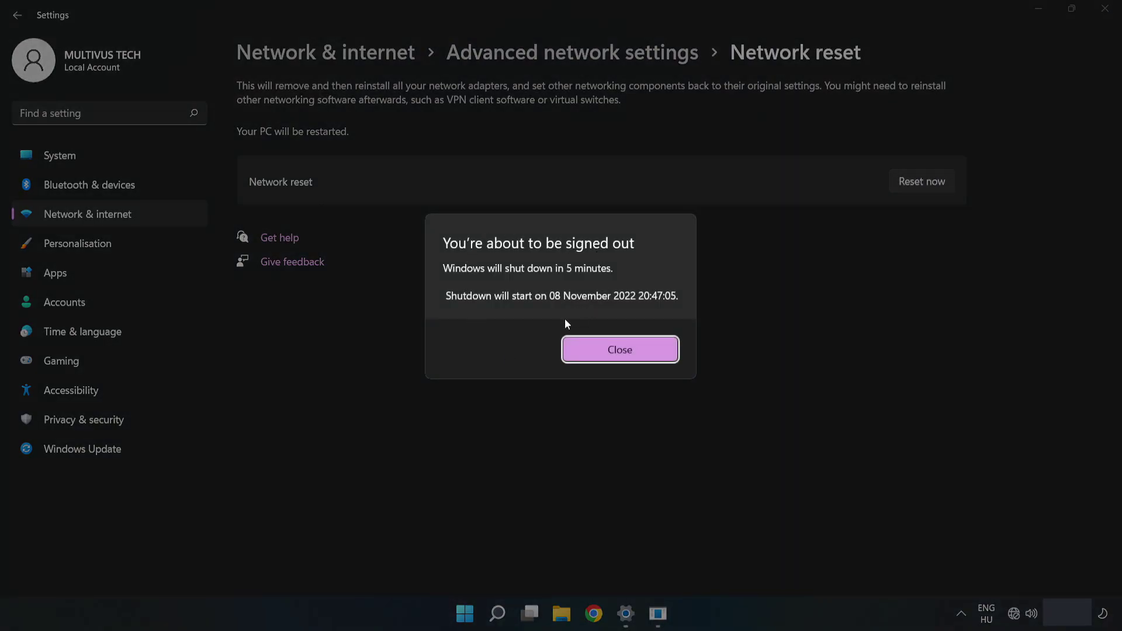
click(640, 355)
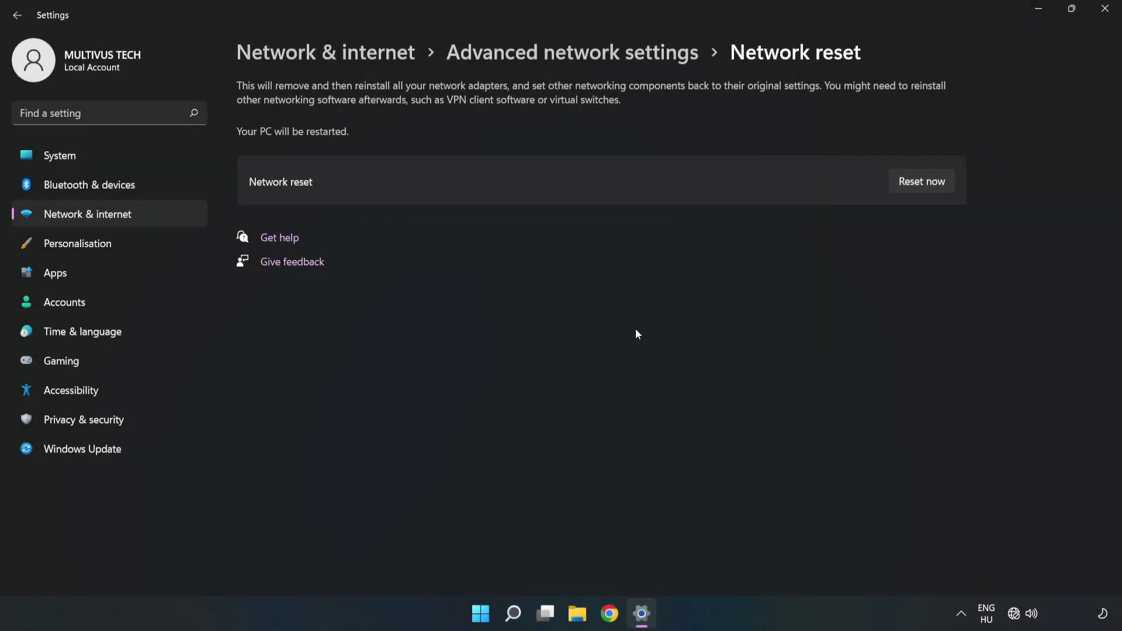
Step: Close Settings, then choose Restart from the Start menu's power button
click(1105, 11)
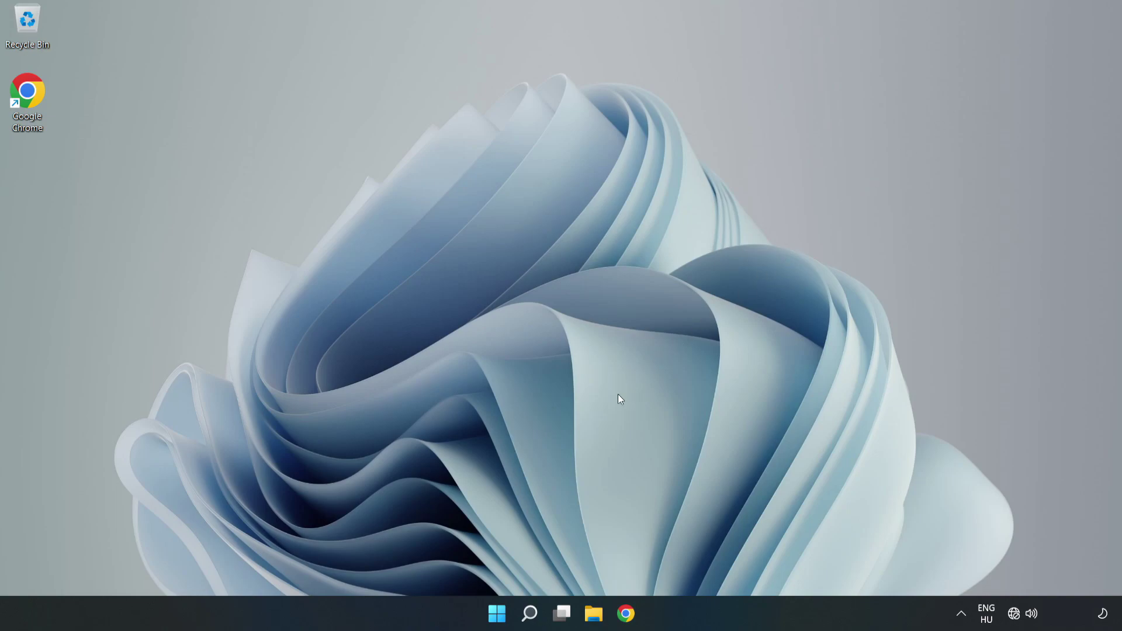
click(504, 610)
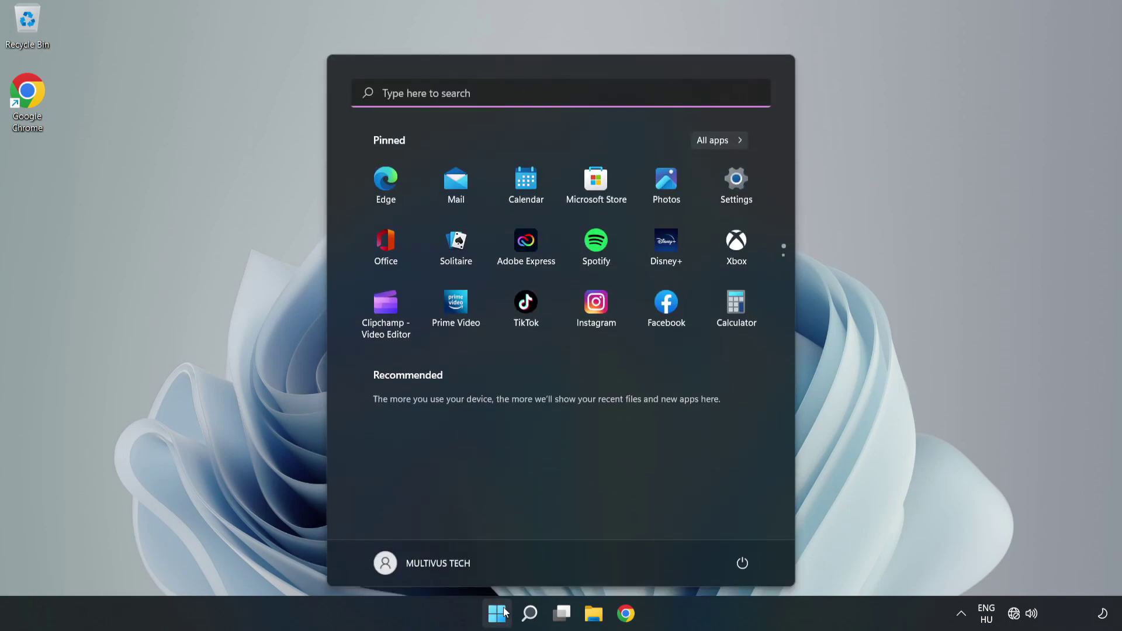
click(744, 572)
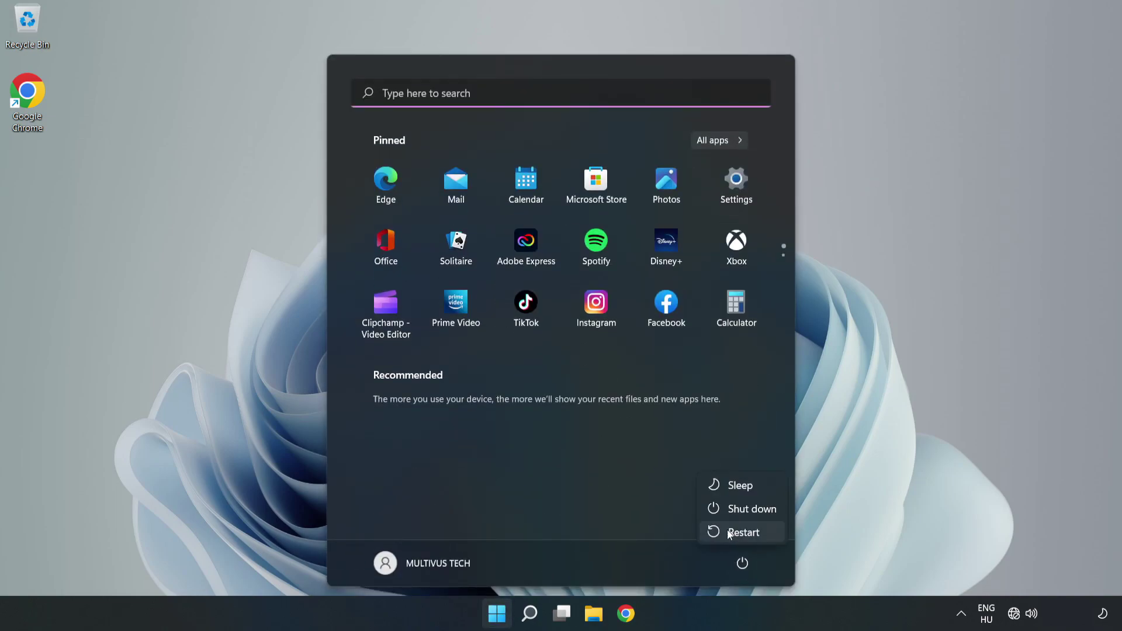
click(743, 532)
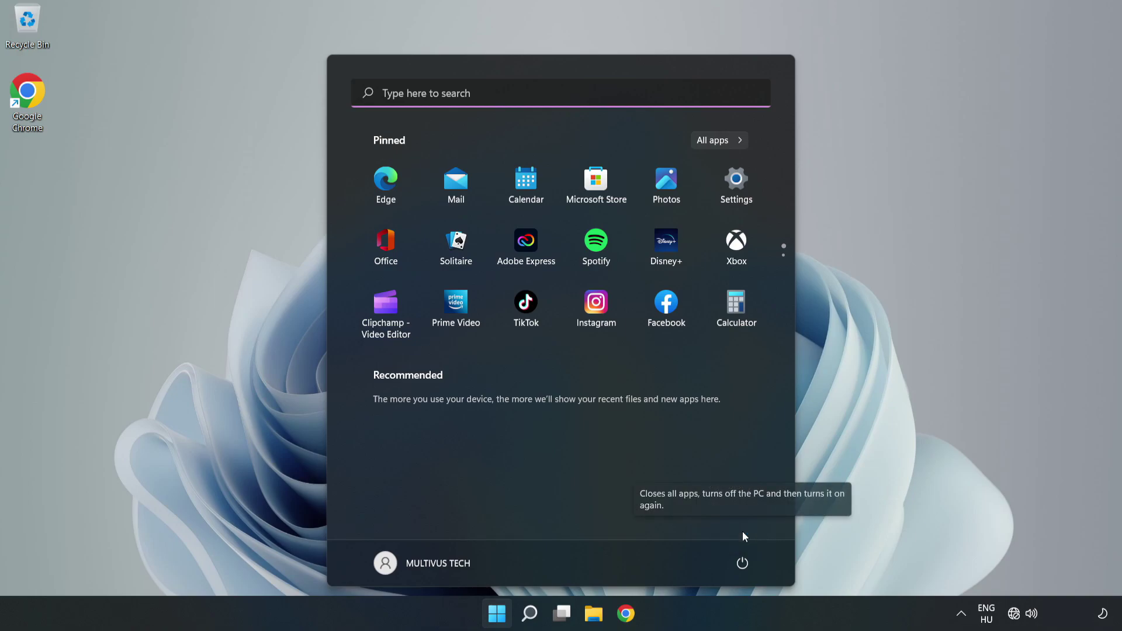